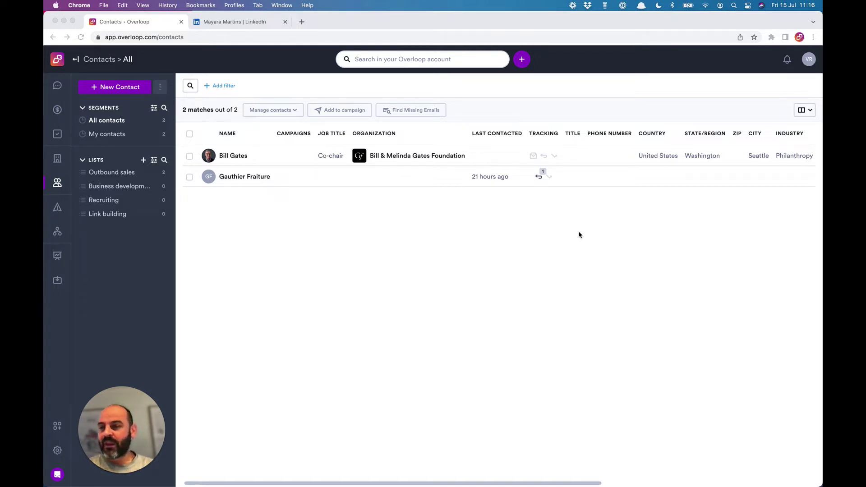
Leave the contacts list and go to the Campaigns page
click(57, 210)
click(57, 208)
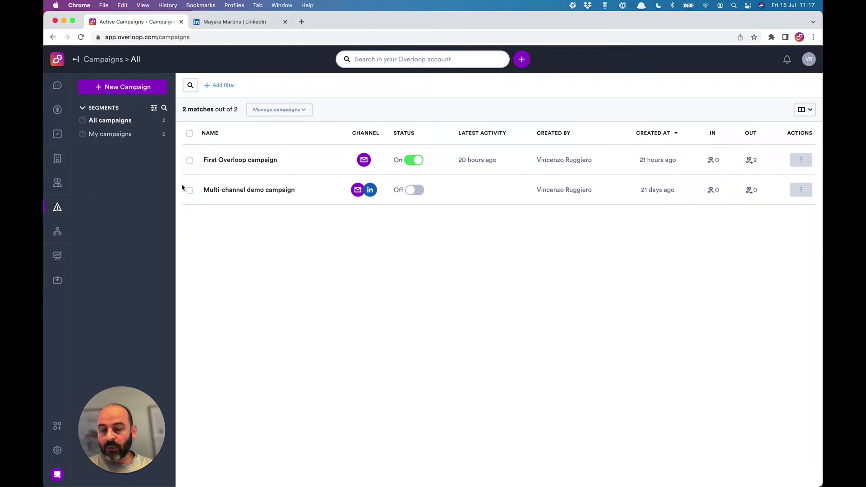
Create a campaign named 'My first Overloop campaign' that engages contacts by Email and LinkedIn
click(140, 89)
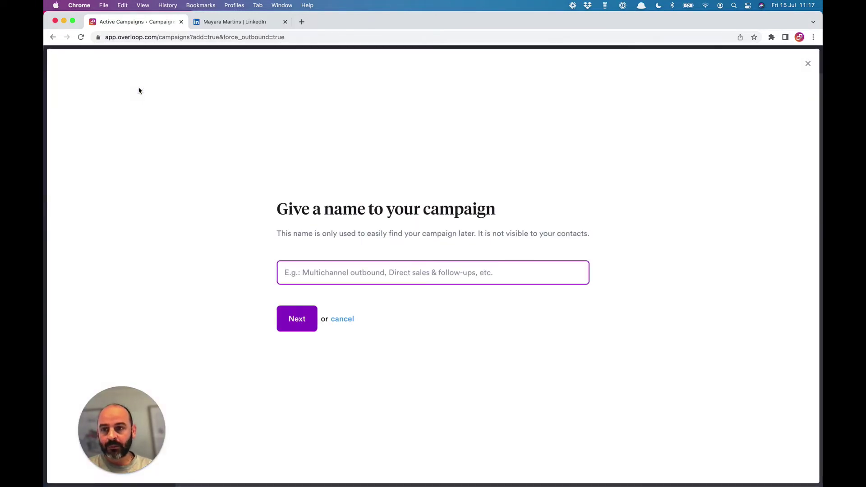
text(My first Overloop campaign)
click(299, 313)
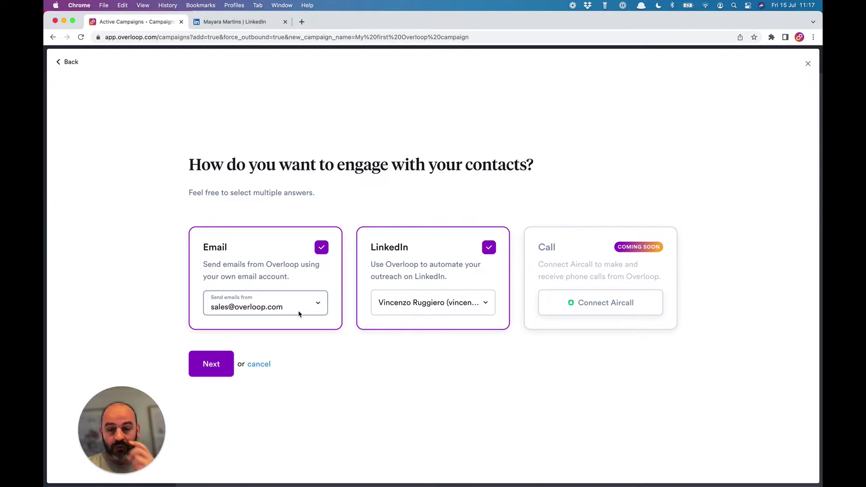
Enrol contacts automatically when they enter the Outbound sales list
click(218, 359)
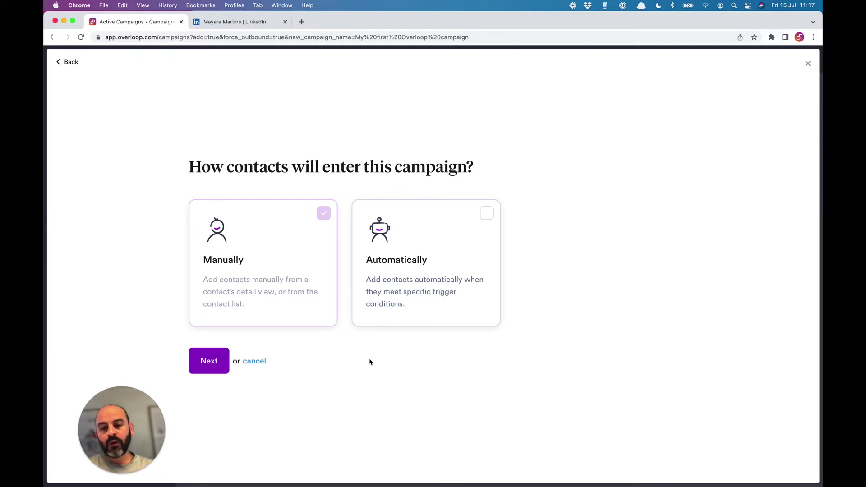
click(402, 282)
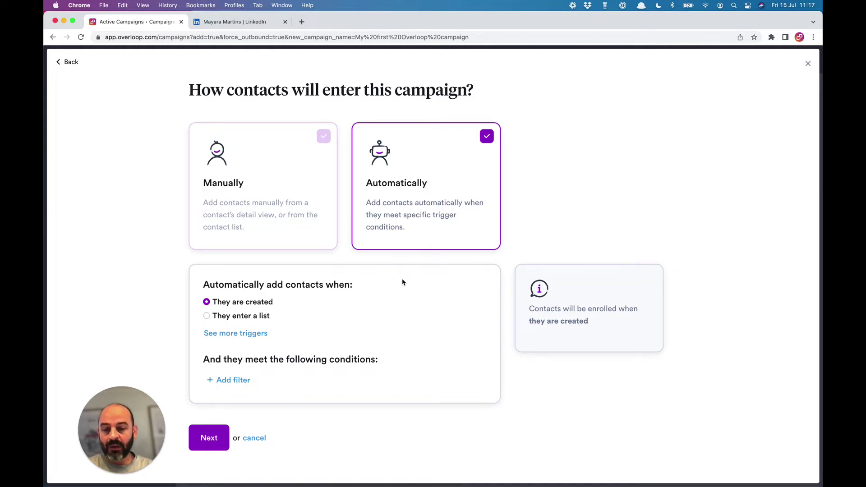
click(256, 316)
click(259, 323)
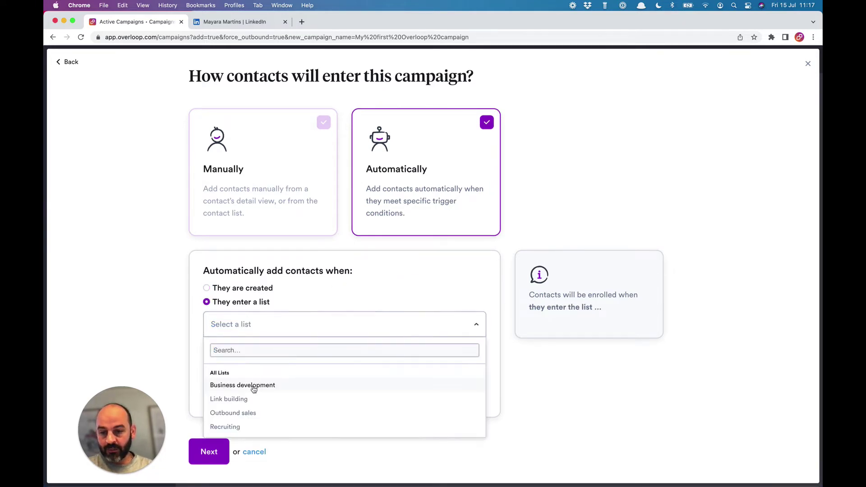
click(248, 412)
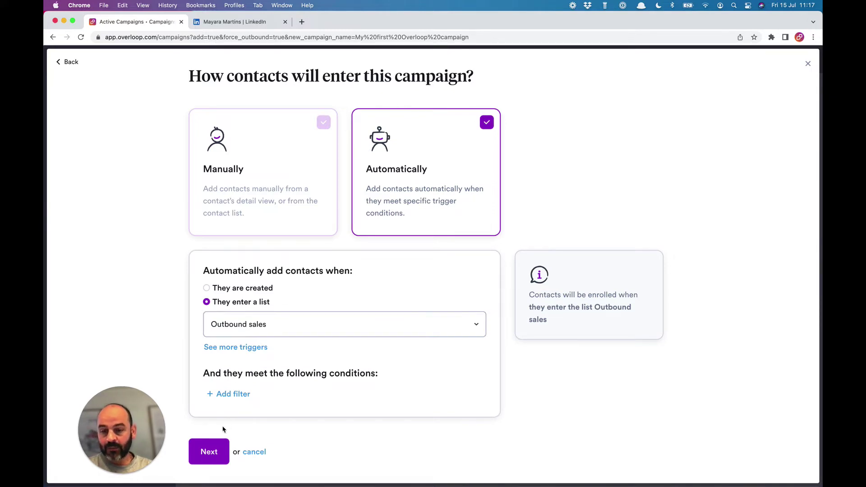
click(213, 452)
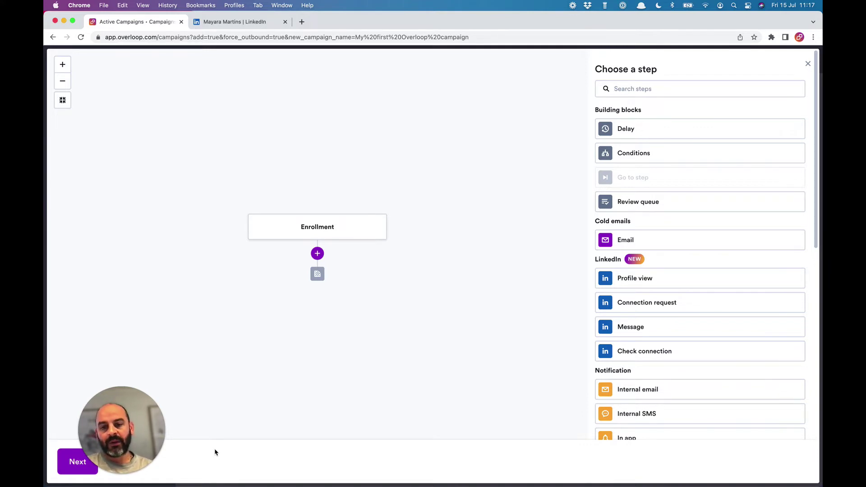
Add an Email step from the Meet Overloop template, followed by a 1-day delay
scroll(692, 283, down, 8)
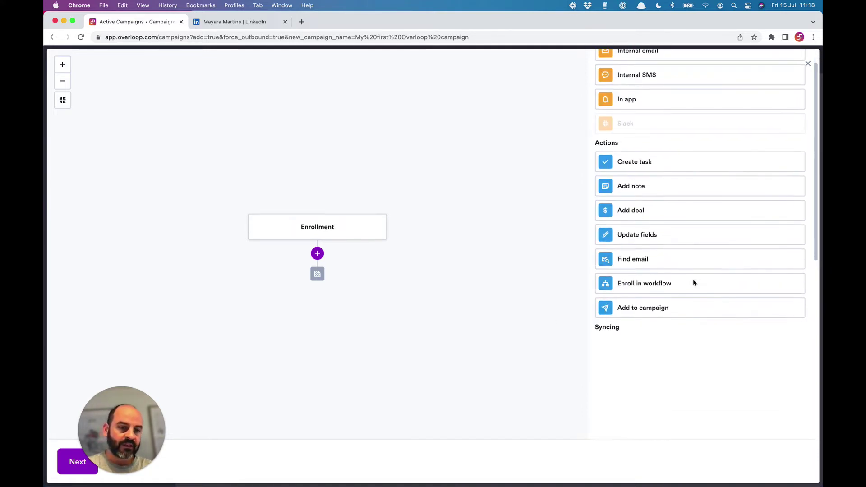
scroll(693, 282, down, 2)
scroll(694, 283, up, 10)
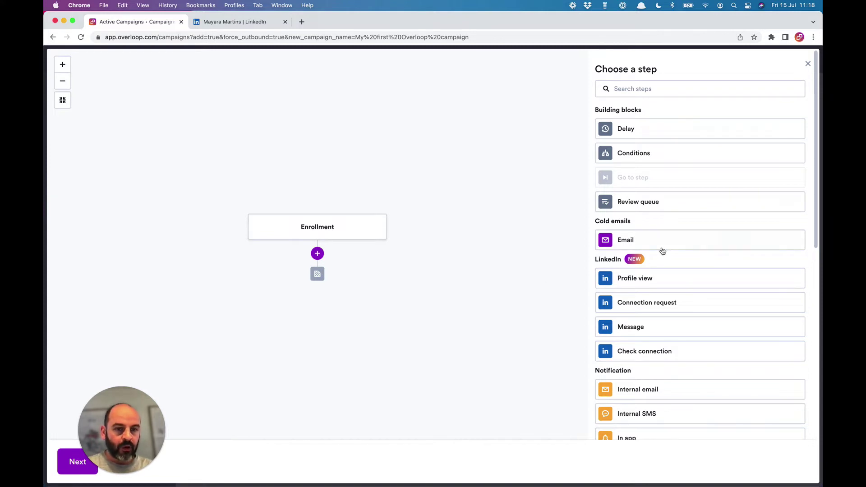
click(676, 245)
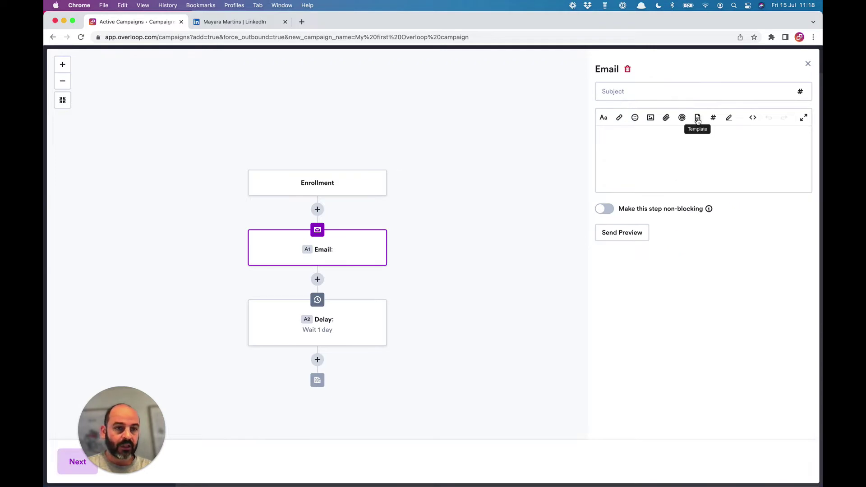
click(697, 117)
click(715, 229)
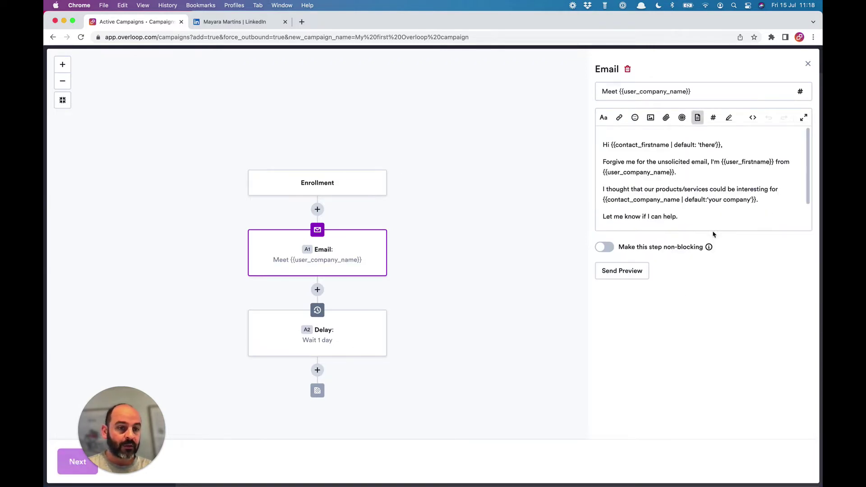
click(317, 370)
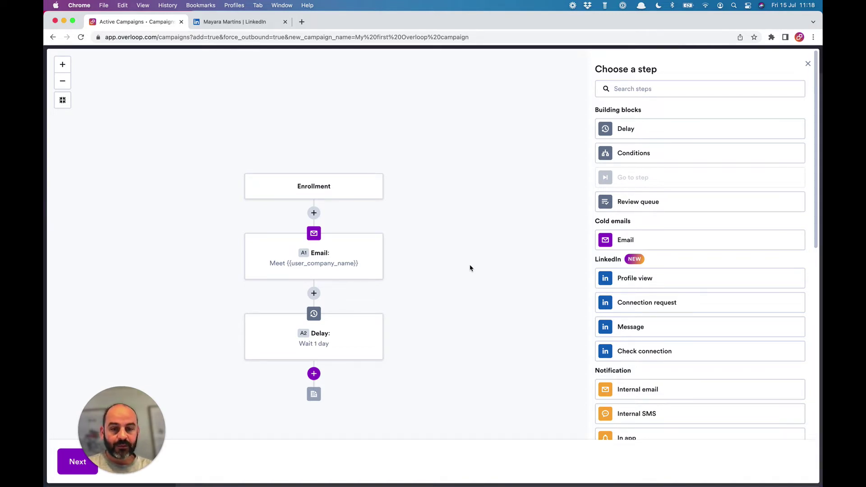
Keep the Monday–Friday 08:00–17:00 Brussels sending schedule and finish the campaign setup
scroll(425, 336, down, 2)
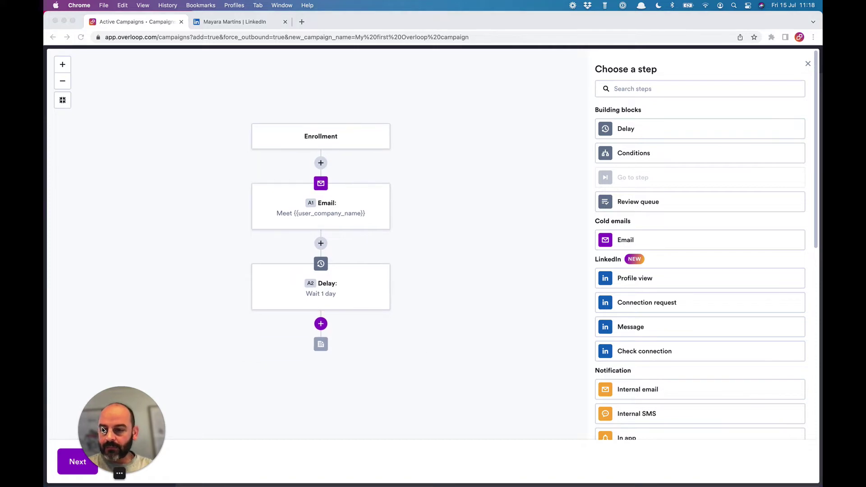
click(77, 462)
drag(110, 413, 106, 431)
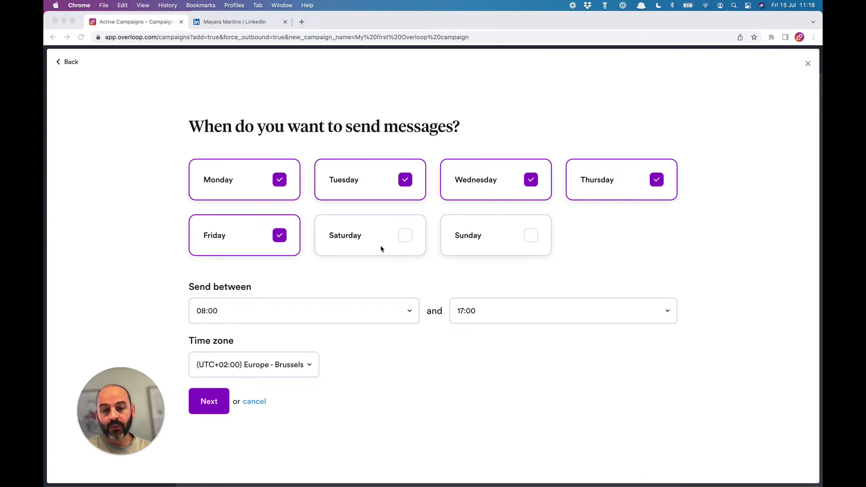
click(208, 405)
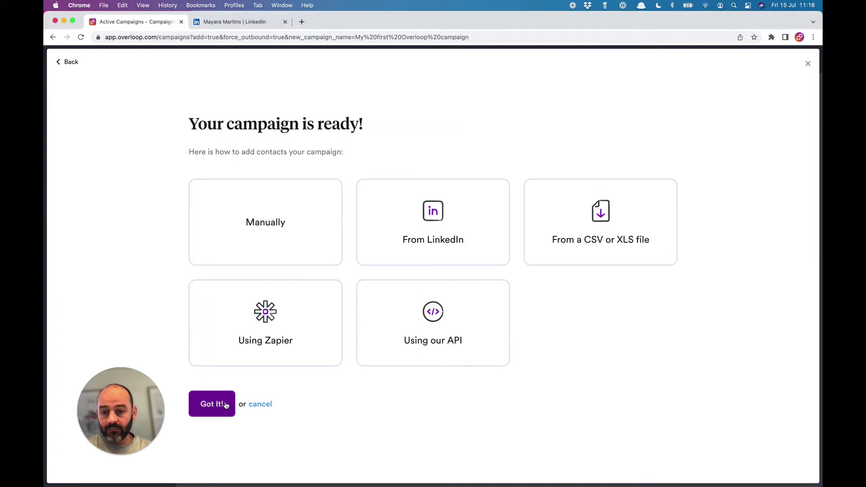
click(209, 405)
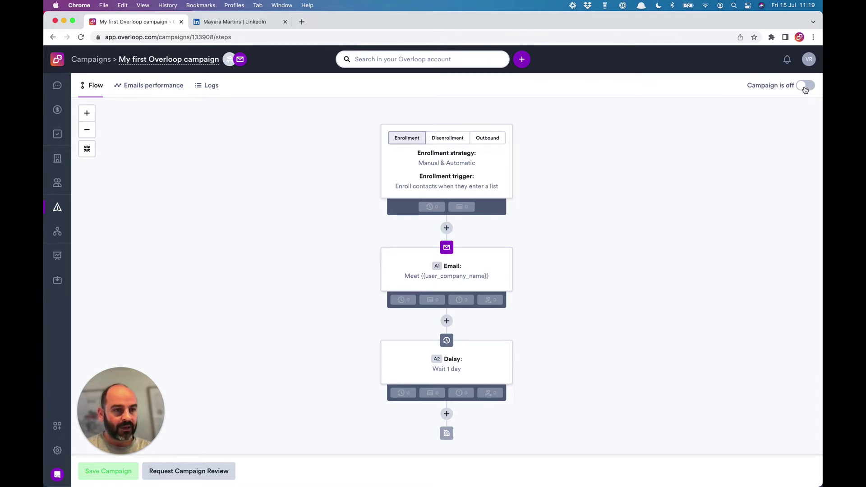
Turn 'My first Overloop campaign' on, then go to the Integrations Marketplace
click(805, 87)
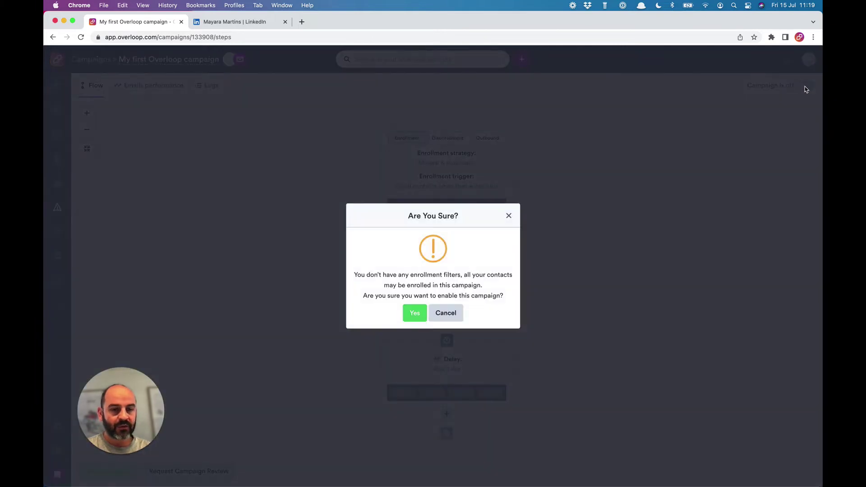
click(415, 313)
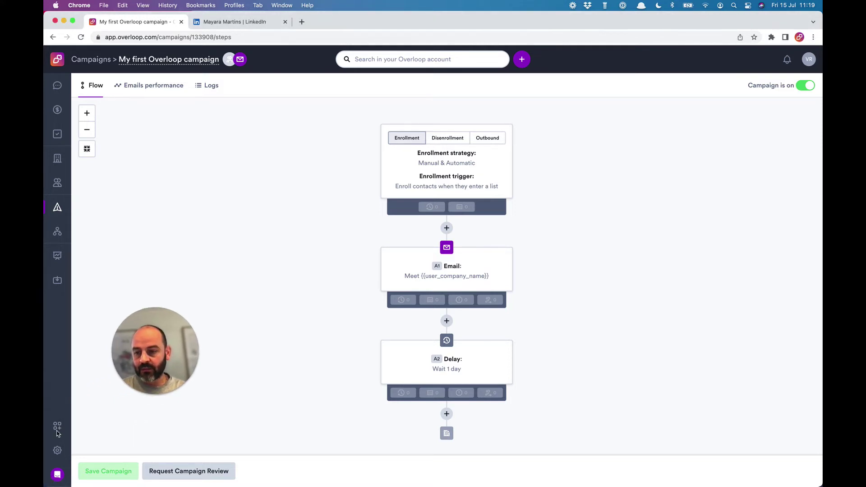
click(58, 428)
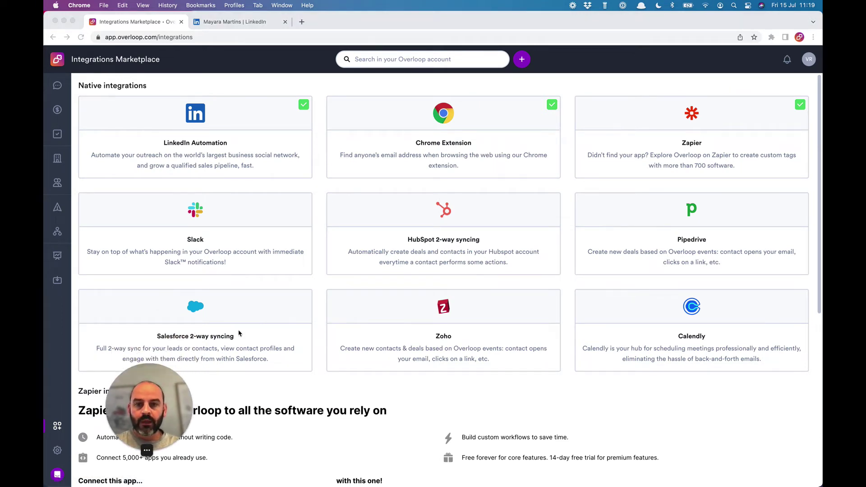
Confirm the Chrome Extension shows Installed, then switch to the contact's LinkedIn profile
drag(464, 135, 480, 147)
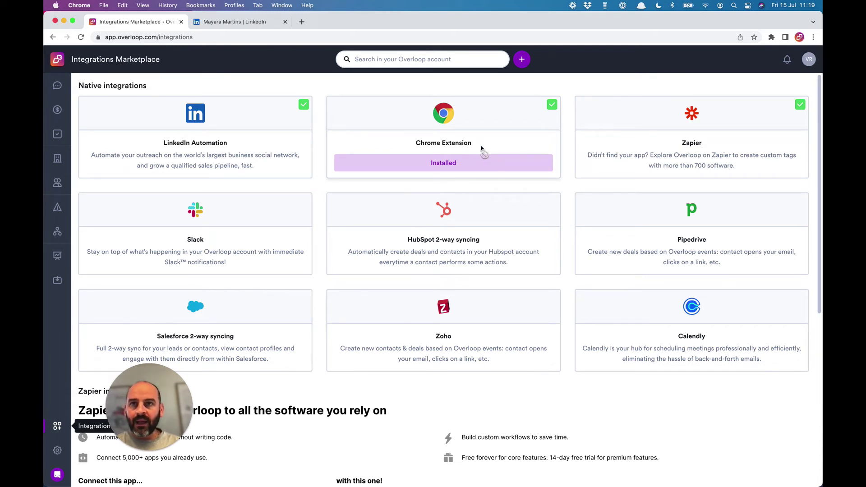
drag(481, 148, 383, 59)
click(263, 27)
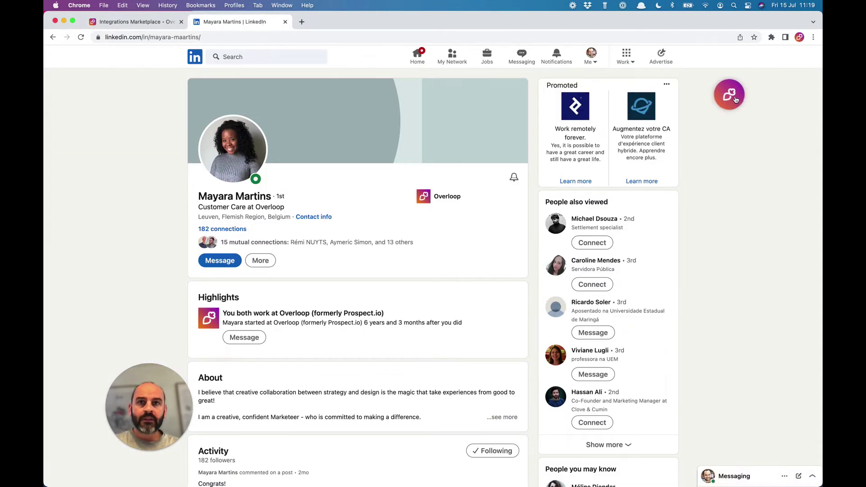
Save the LinkedIn profile as an Overloop contact in the First Overloop campaign
drag(735, 100, 728, 103)
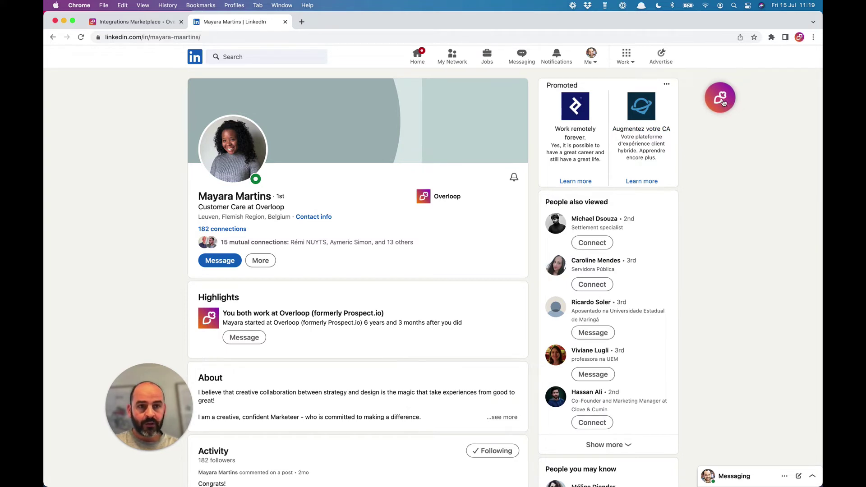
click(727, 103)
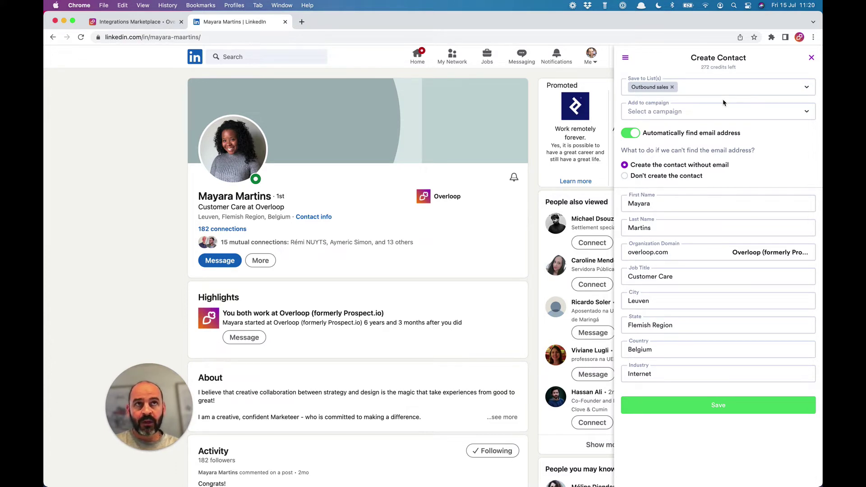
click(722, 111)
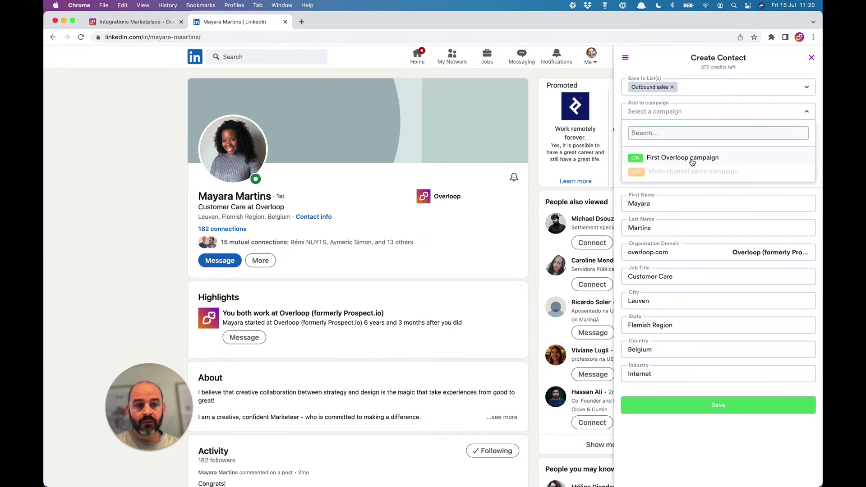
click(693, 161)
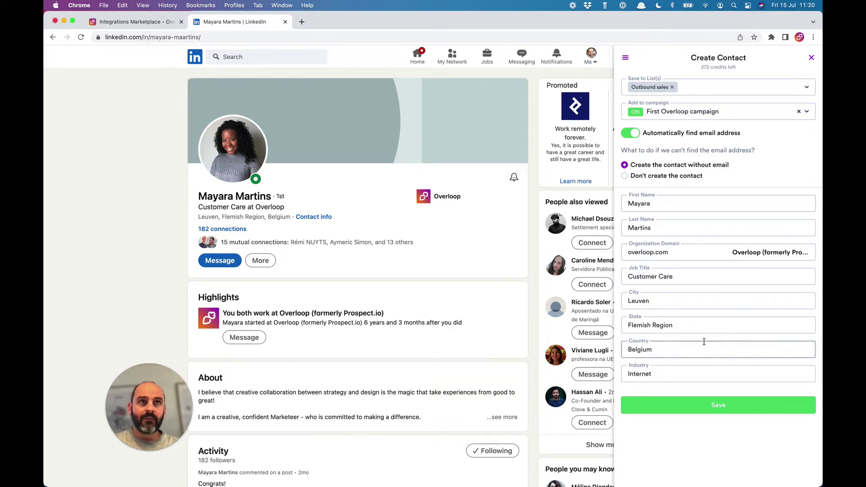
click(697, 408)
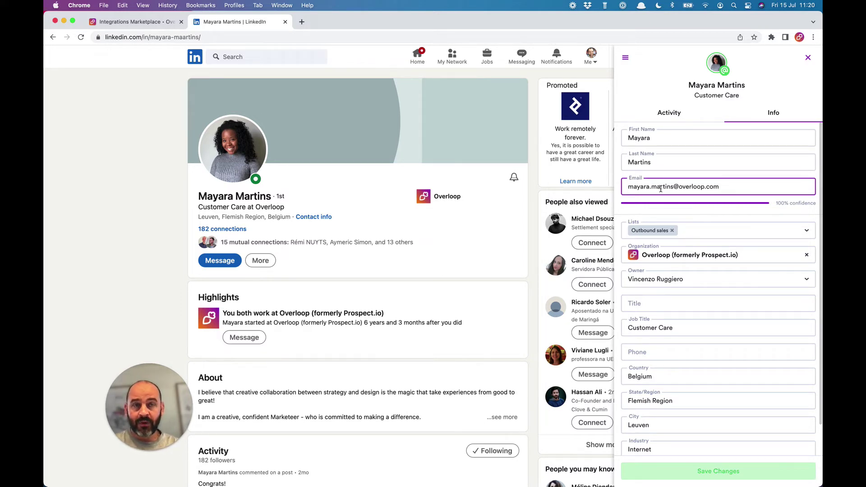
click(155, 23)
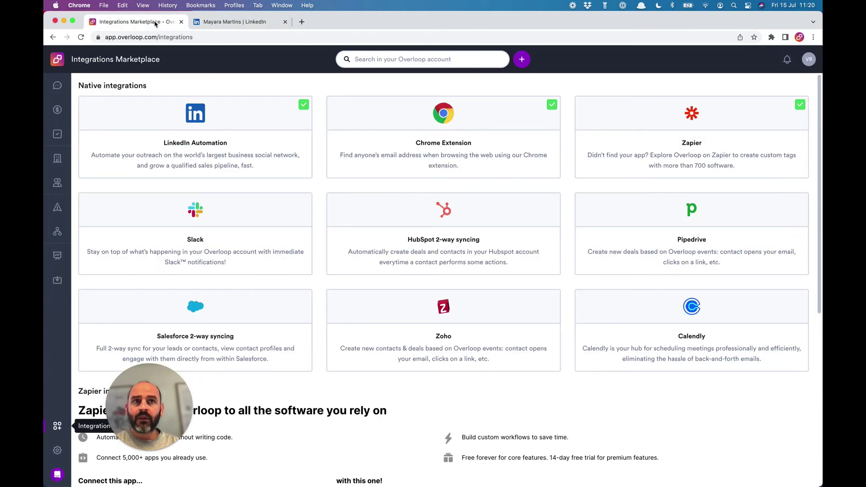
click(60, 89)
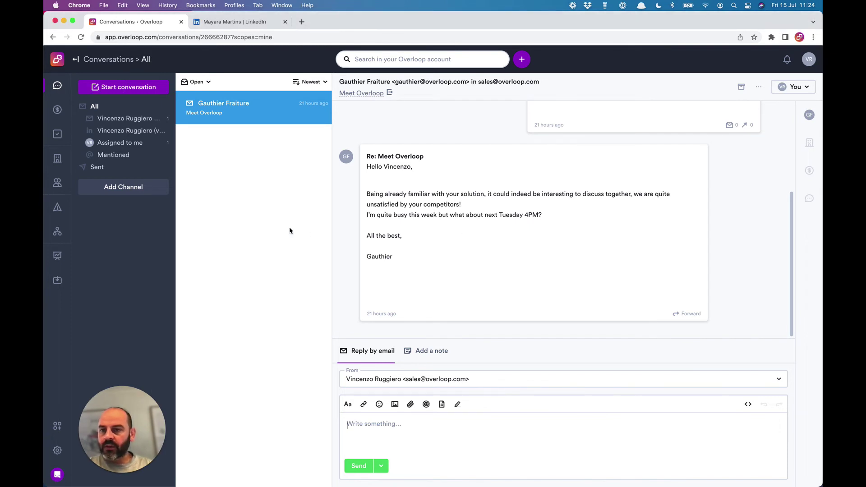
click(98, 170)
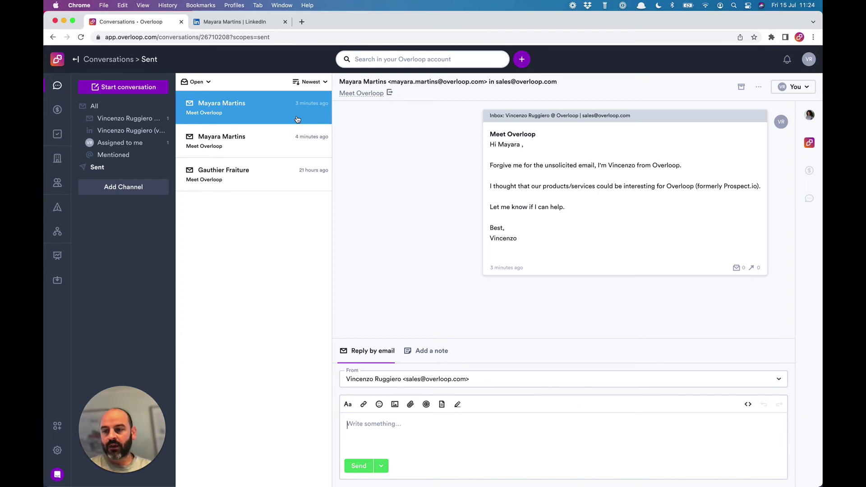
Browse the new-workflow templates on the Workflows page, then close them without creating one
click(58, 233)
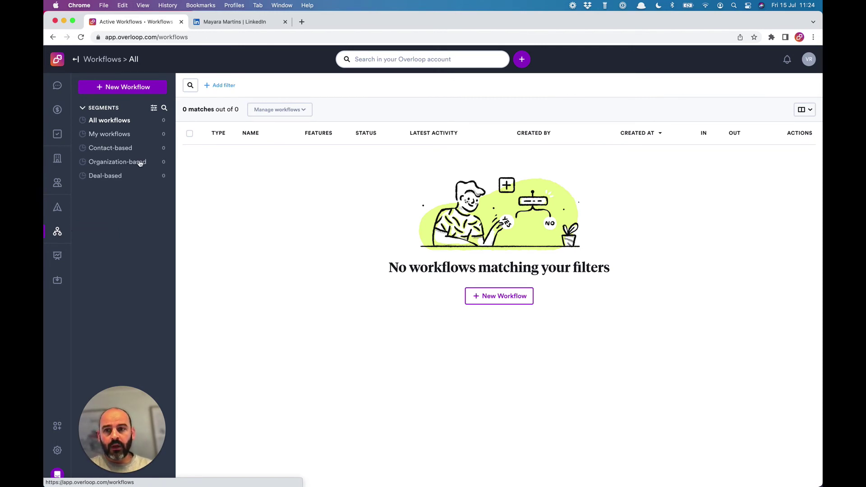
click(118, 90)
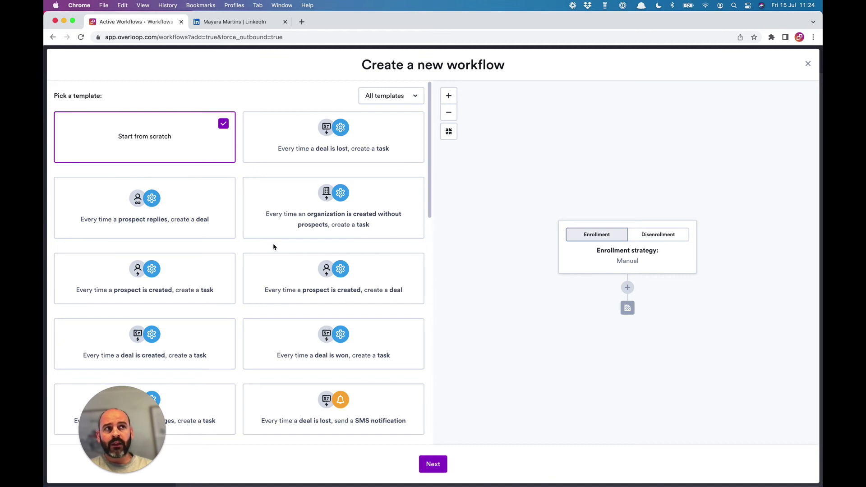
scroll(273, 247, down, 5)
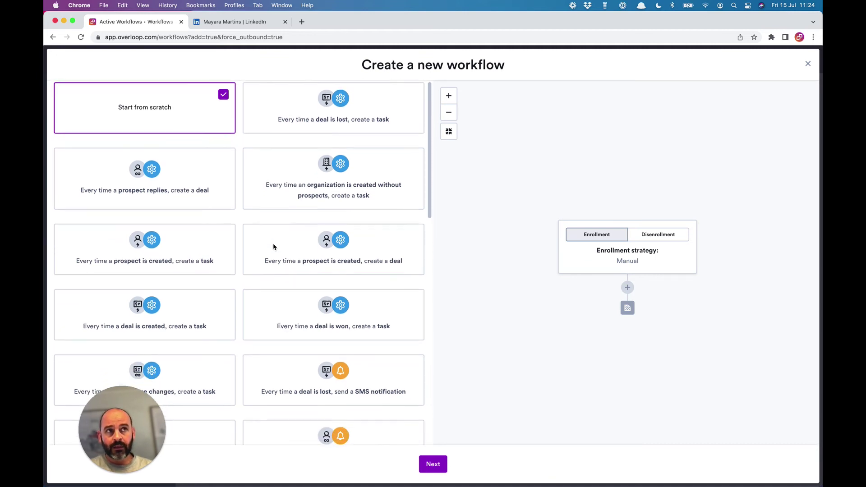
scroll(273, 246, down, 5)
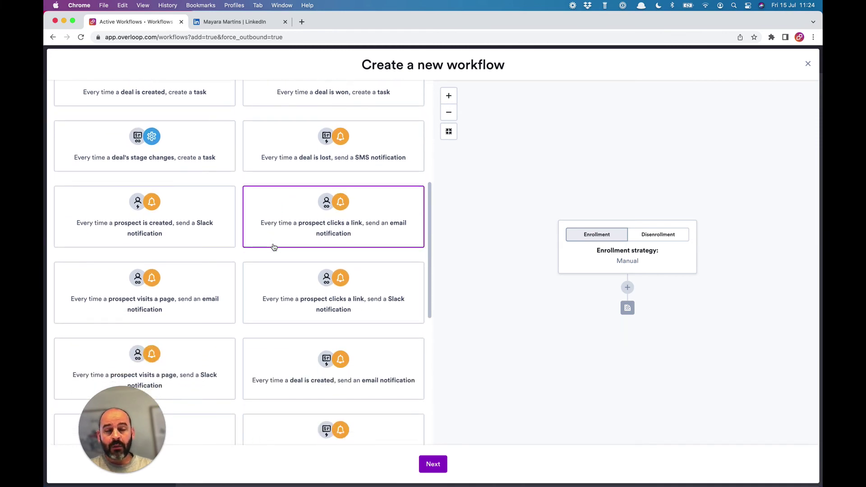
scroll(273, 246, down, 5)
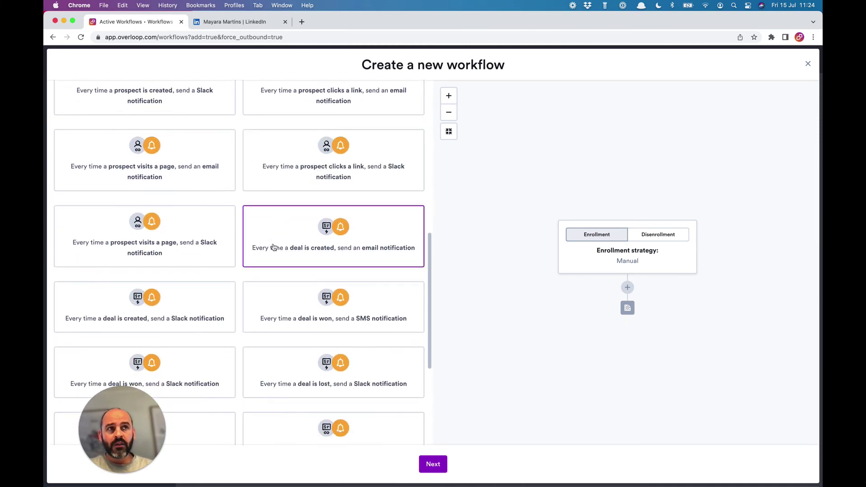
scroll(273, 246, down, 4)
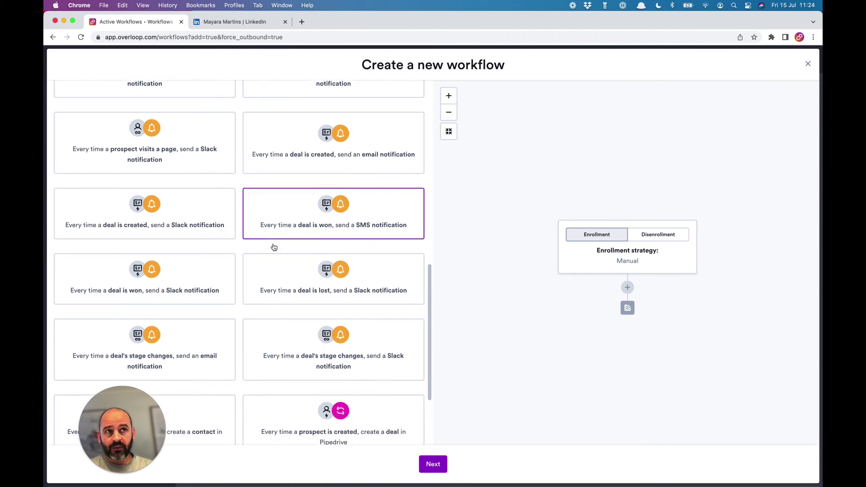
scroll(274, 247, down, 3)
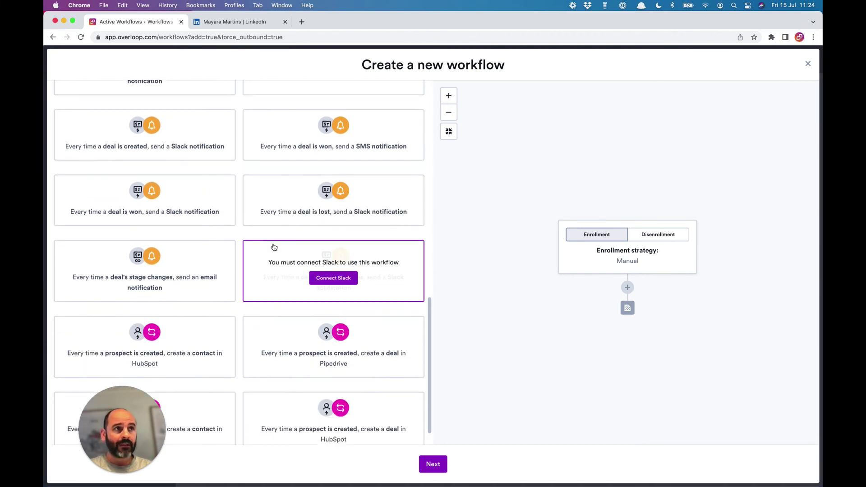
scroll(274, 247, down, 1)
scroll(274, 246, up, 12)
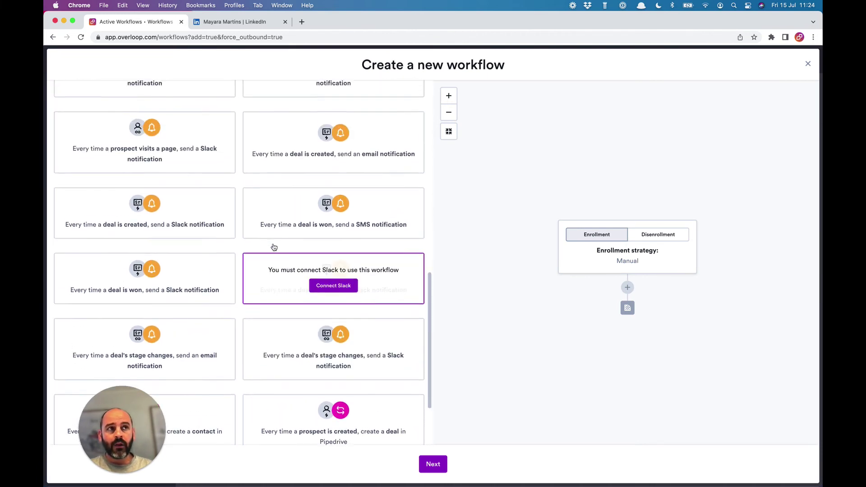
scroll(274, 247, up, 1)
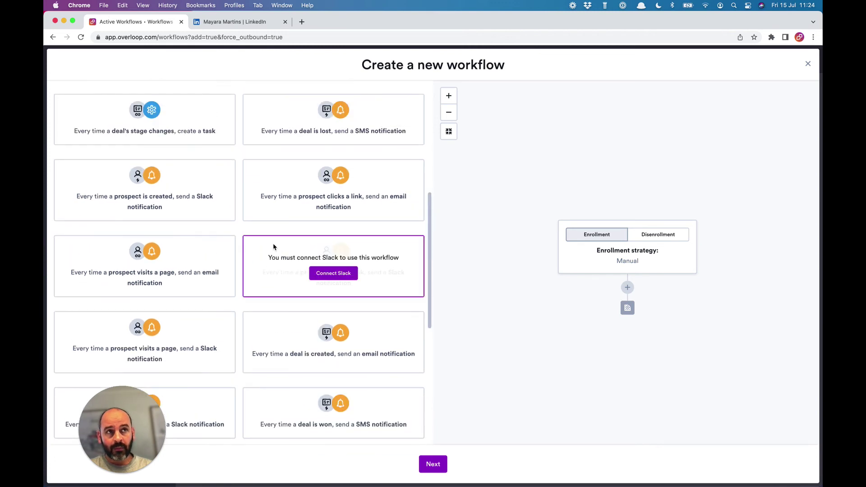
scroll(273, 247, up, 12)
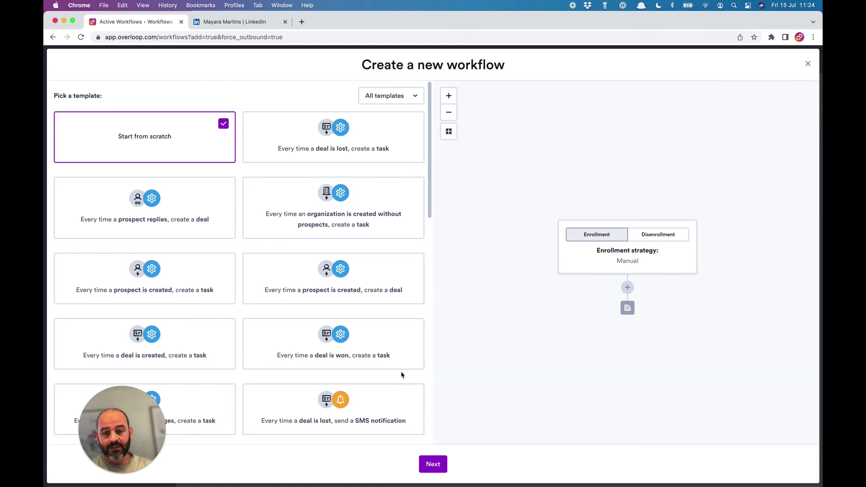
click(808, 66)
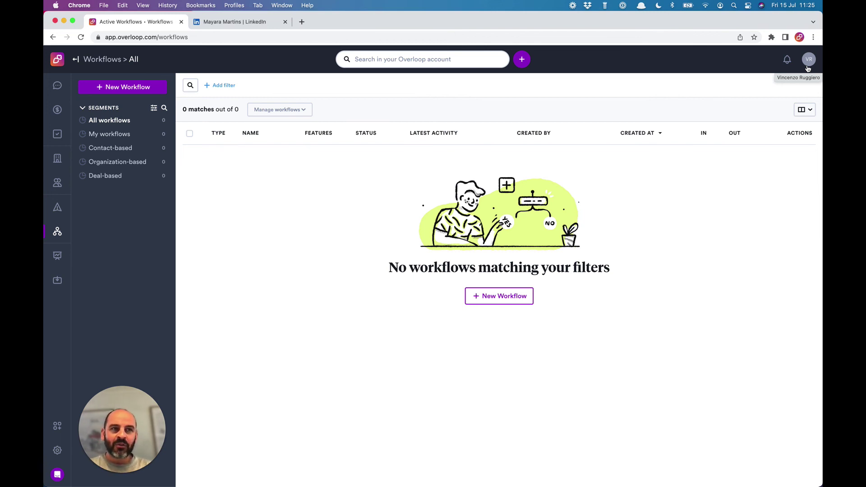
From account settings, open the Overloop Help Center knowledge base in a new tab via the avatar menu
click(57, 450)
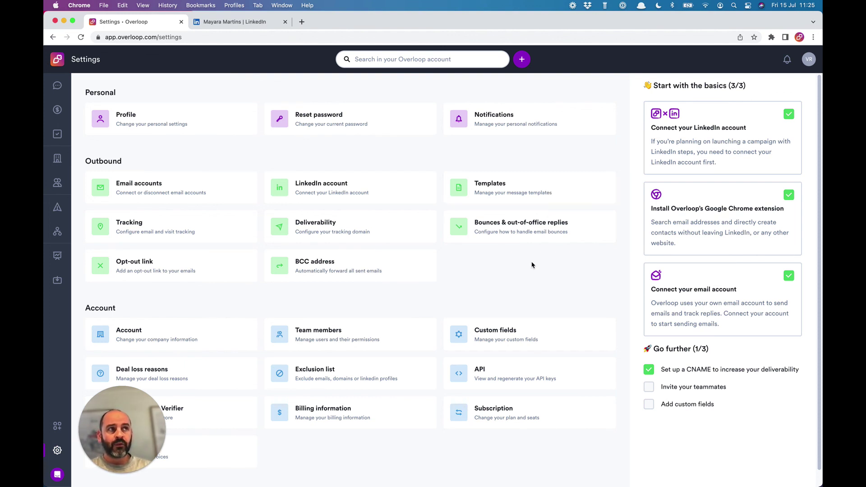
click(59, 477)
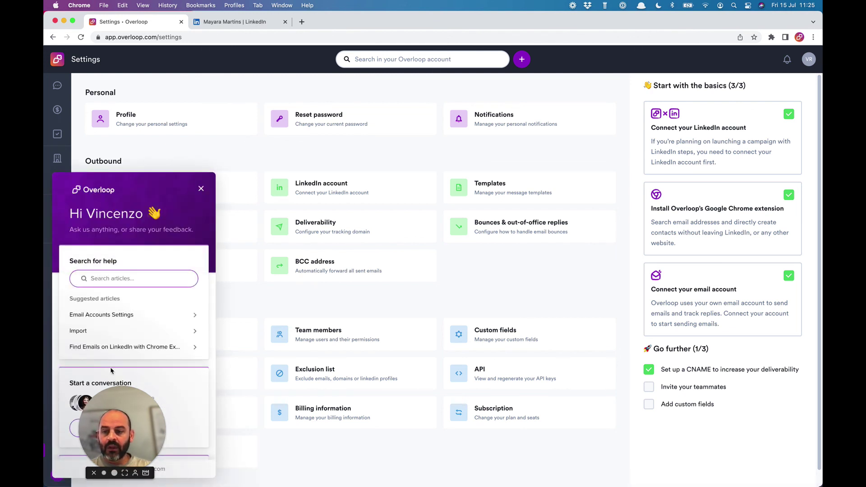
click(201, 189)
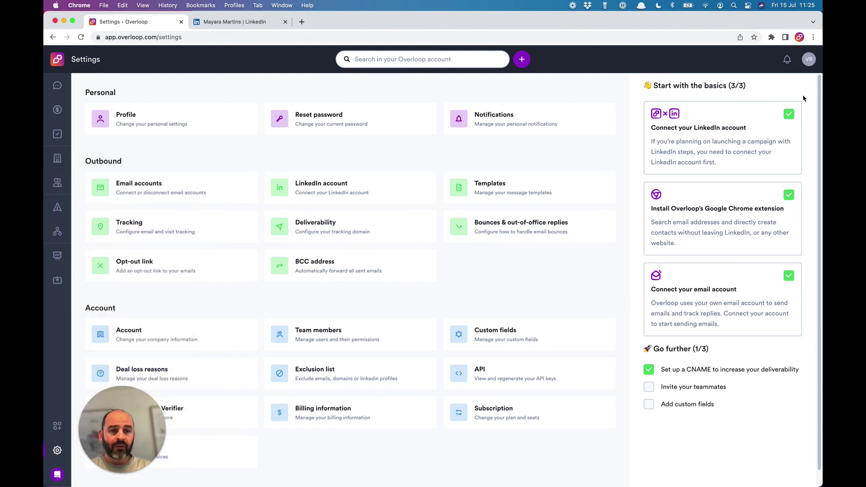
click(807, 63)
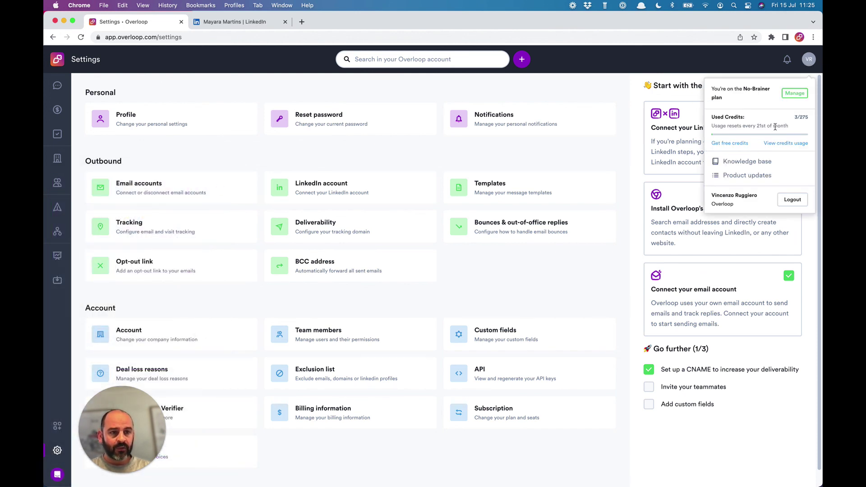
click(768, 161)
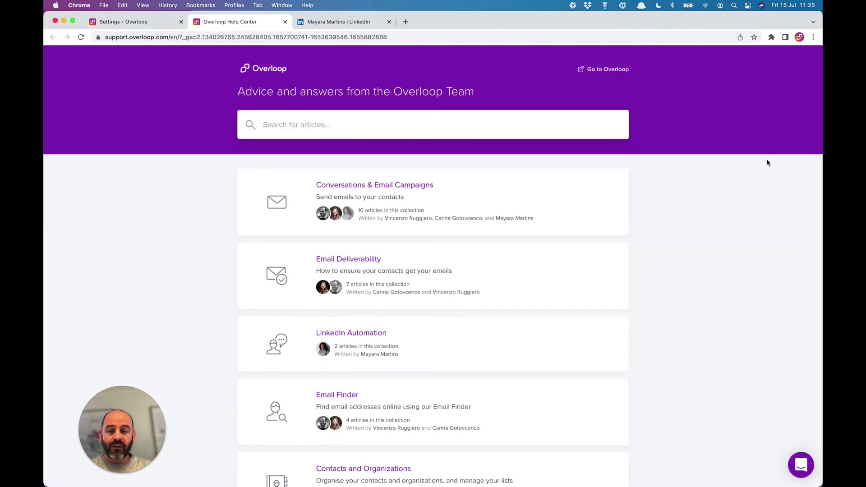